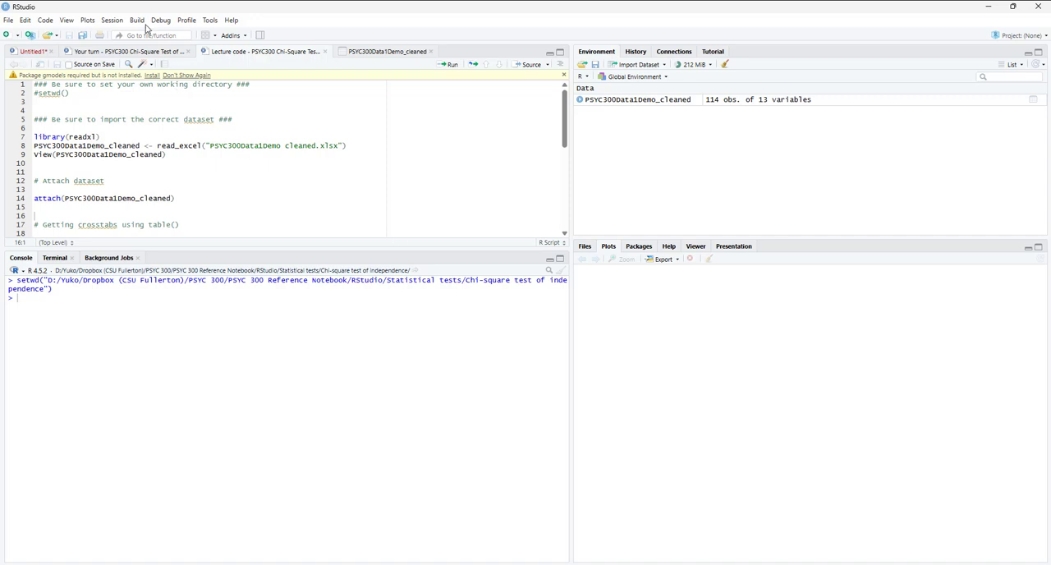
- Review the options for setting the working directory and the setwd() lines that open the script
{"action": "left_click", "coordinate": [114, 22]}
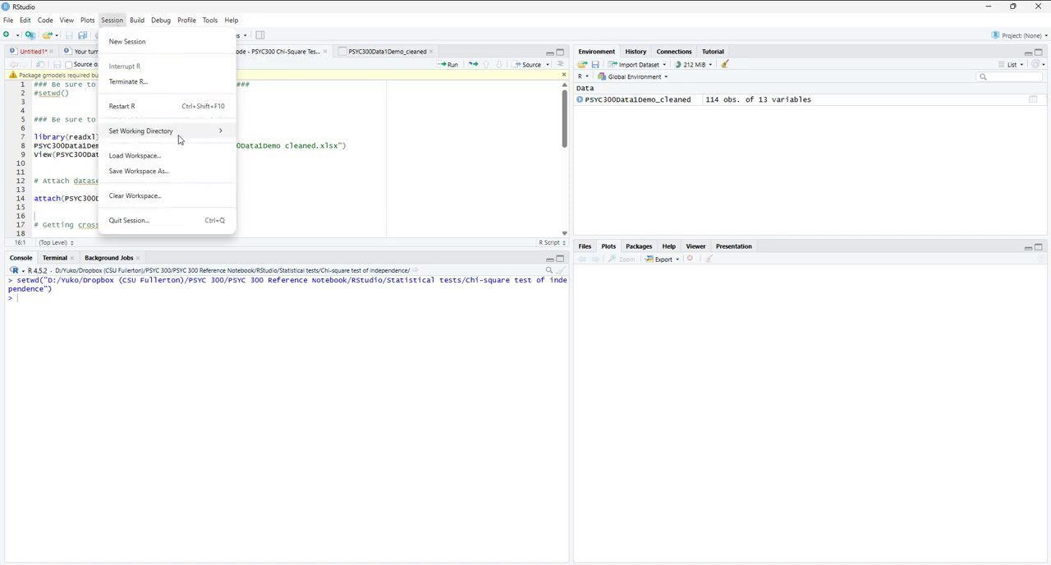
{"action": "mouse_move", "coordinate": [197, 132]}
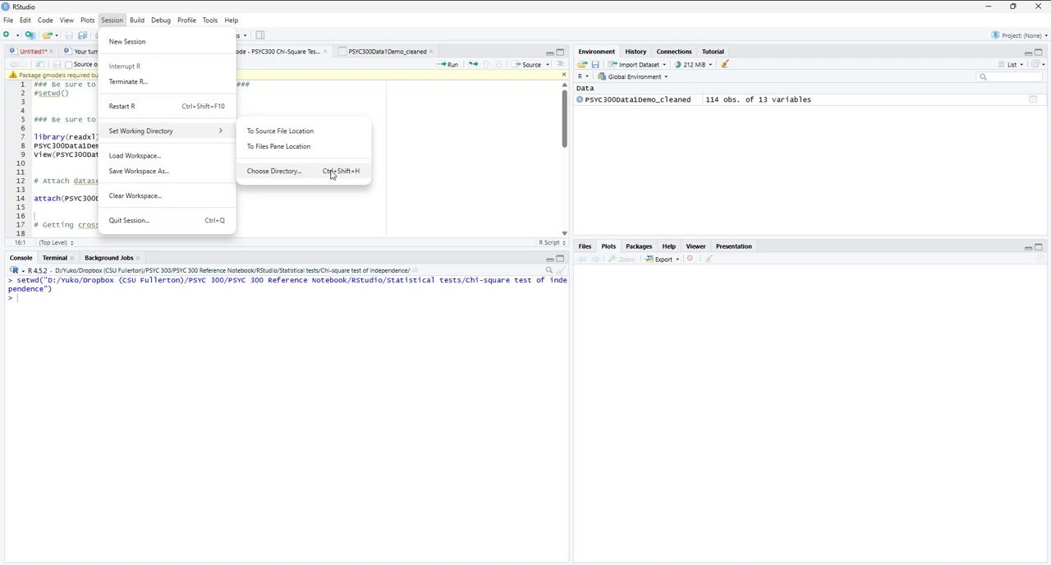
{"action": "left_click", "coordinate": [416, 175]}
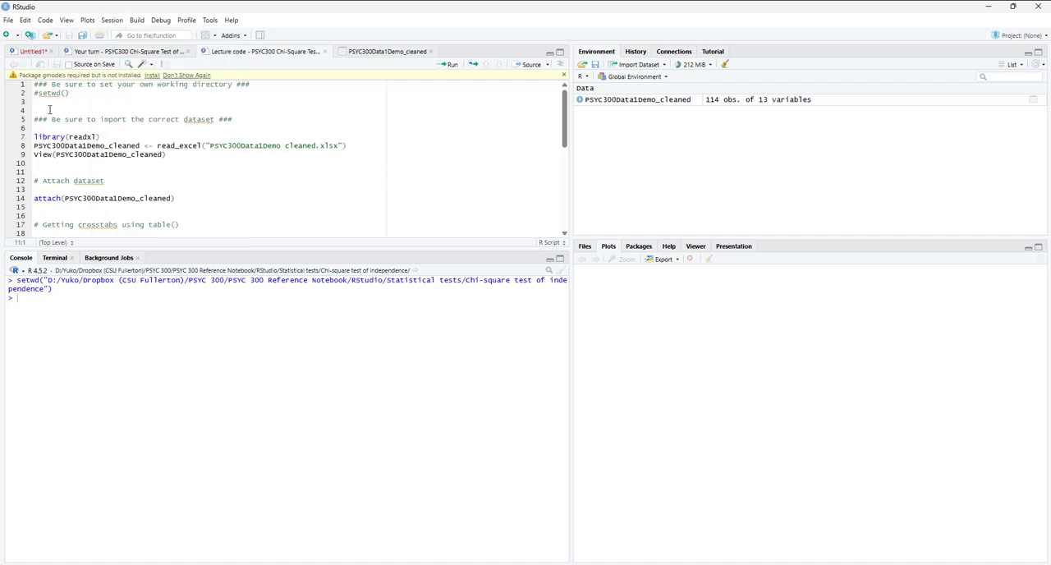
{"action": "left_click_drag", "start_coordinate": [71, 93], "coordinate": [4, 83]}
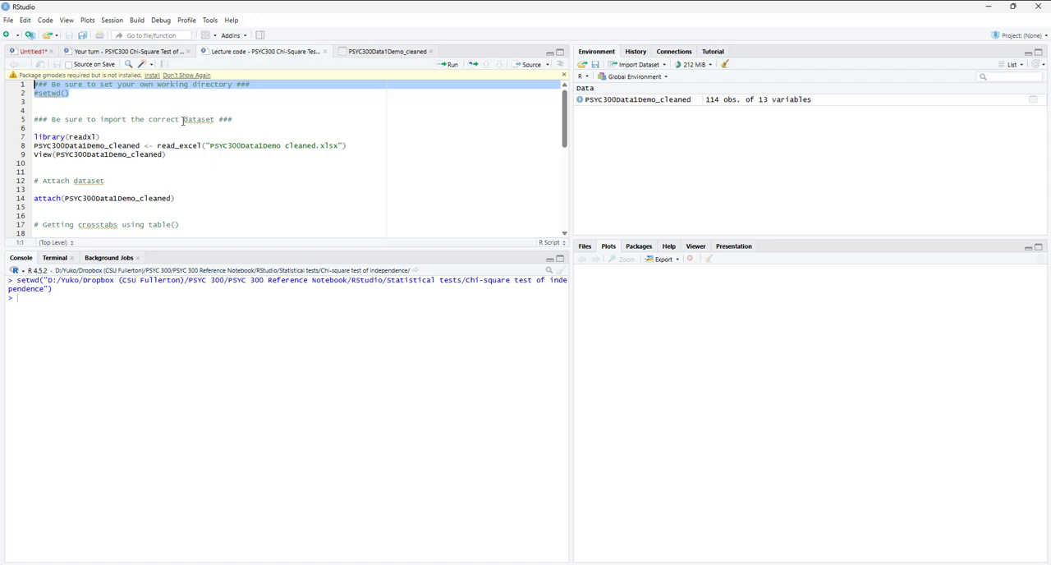
{"action": "left_click", "coordinate": [138, 111]}
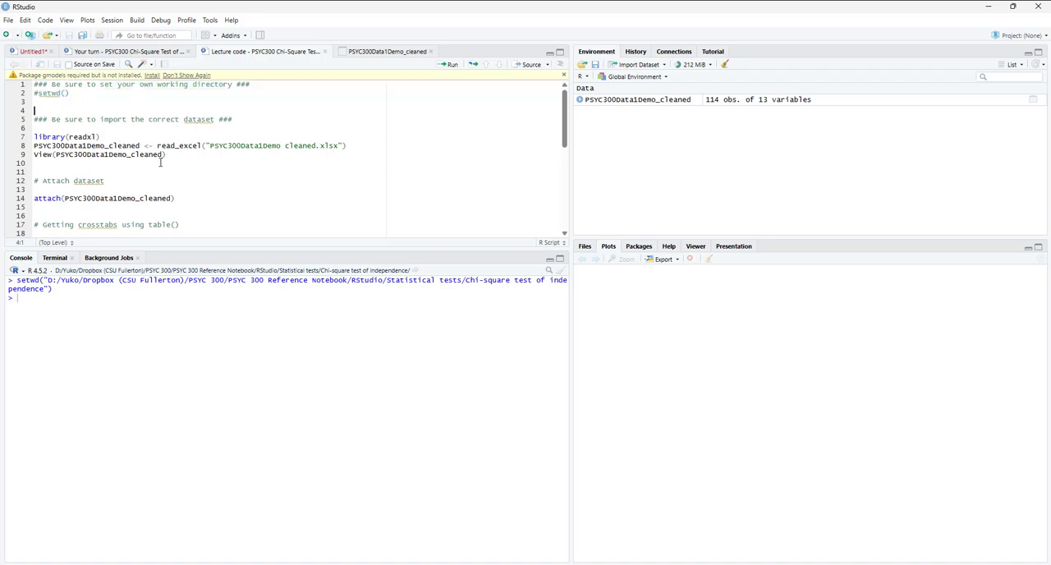
- Review the script's read_excel import code and the Excel dataset import dialog, closing it without importing anything
{"action": "left_click_drag", "start_coordinate": [160, 162], "coordinate": [13, 121]}
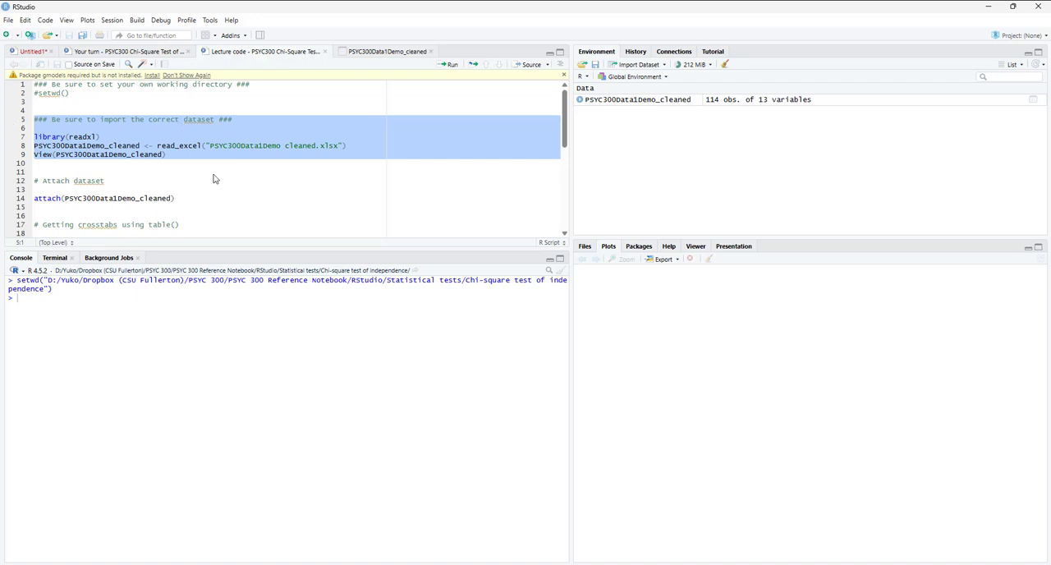
{"action": "left_click", "coordinate": [641, 65]}
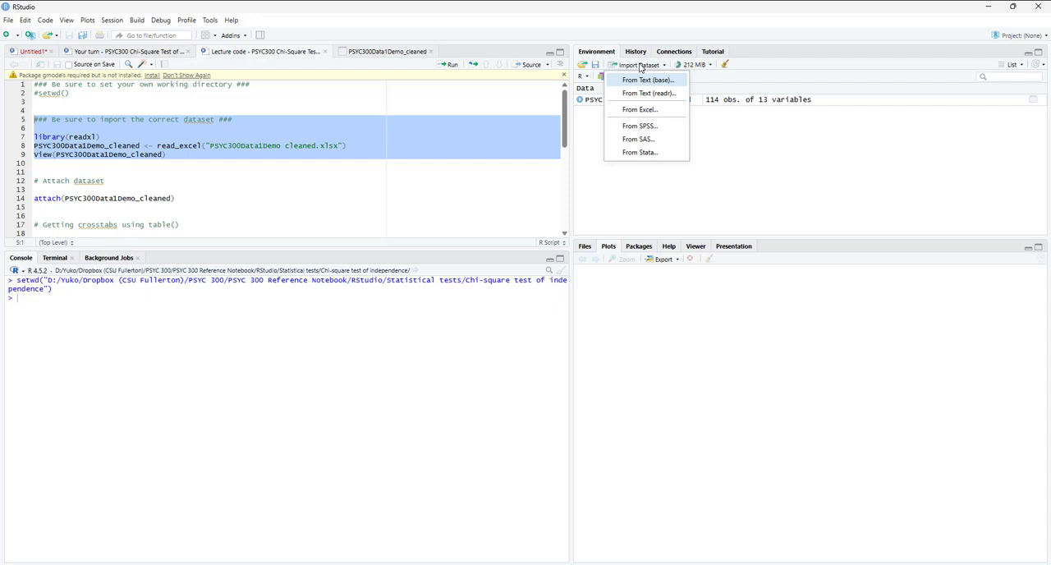
{"action": "left_click", "coordinate": [644, 111]}
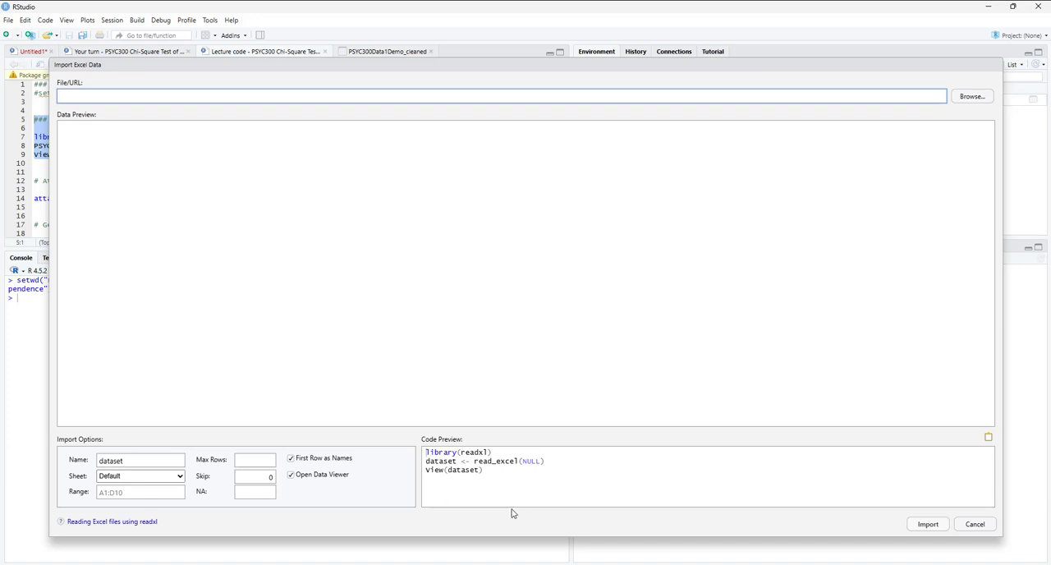
{"action": "left_click", "coordinate": [973, 526]}
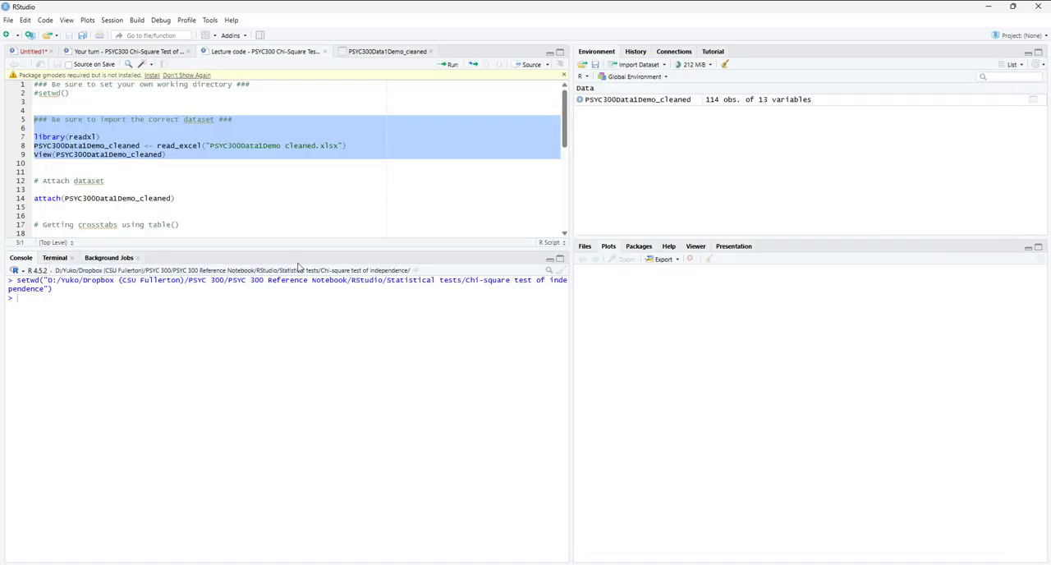
{"action": "left_click", "coordinate": [168, 155]}
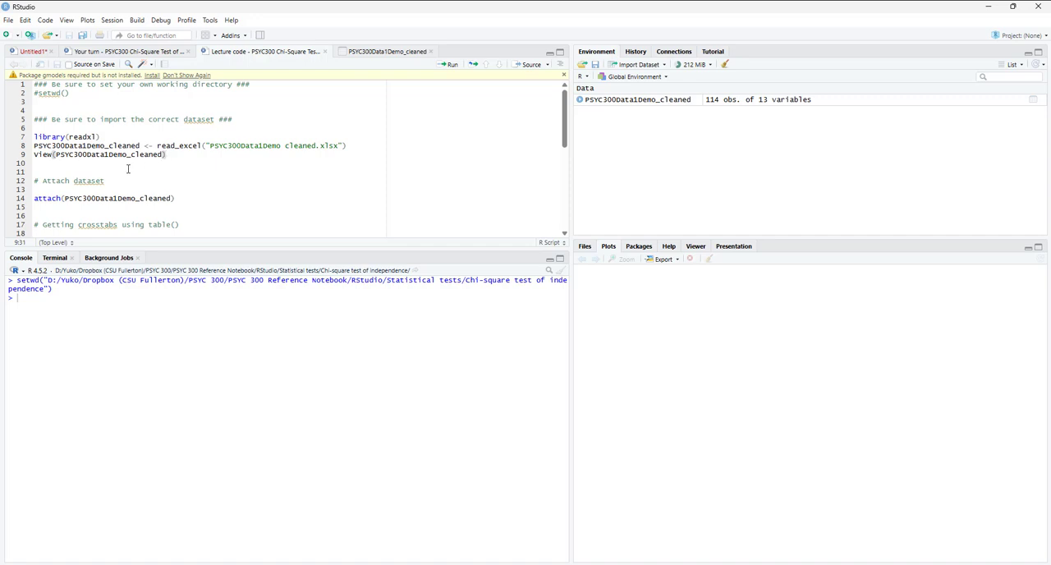
- Try the crosstab line table(Therapist, GradSchool) from the script without running the attach() line above it
{"action": "scroll", "coordinate": [209, 182], "scroll_direction": "down", "scroll_amount": 3}
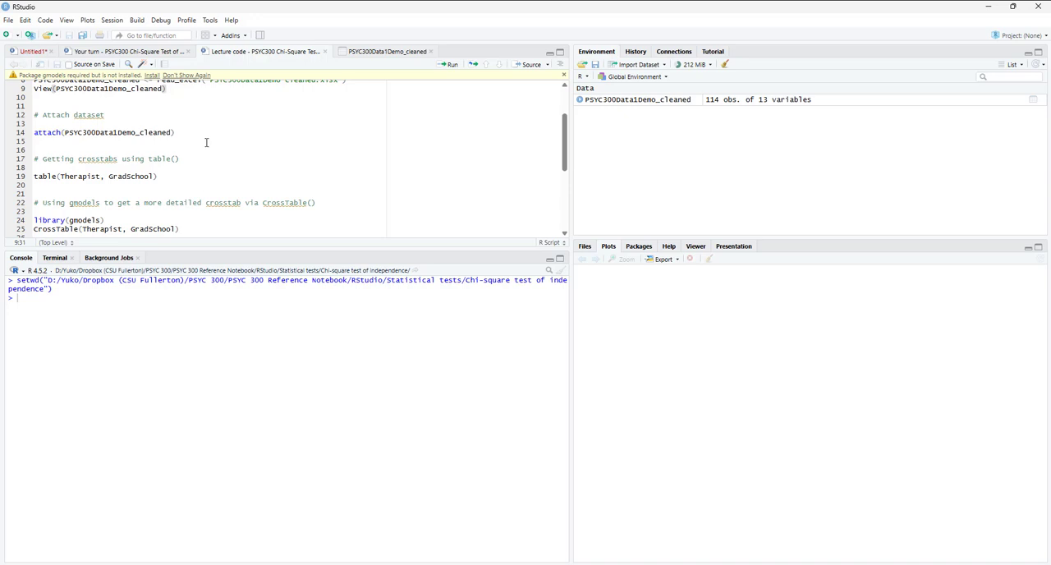
{"action": "left_click_drag", "start_coordinate": [199, 132], "coordinate": [6, 115]}
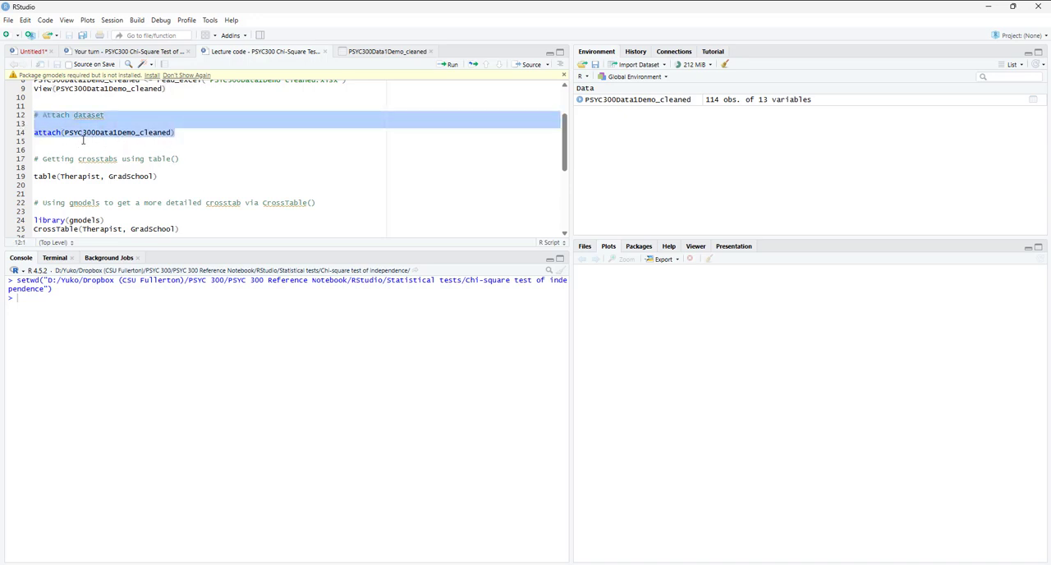
{"action": "left_click", "coordinate": [187, 141]}
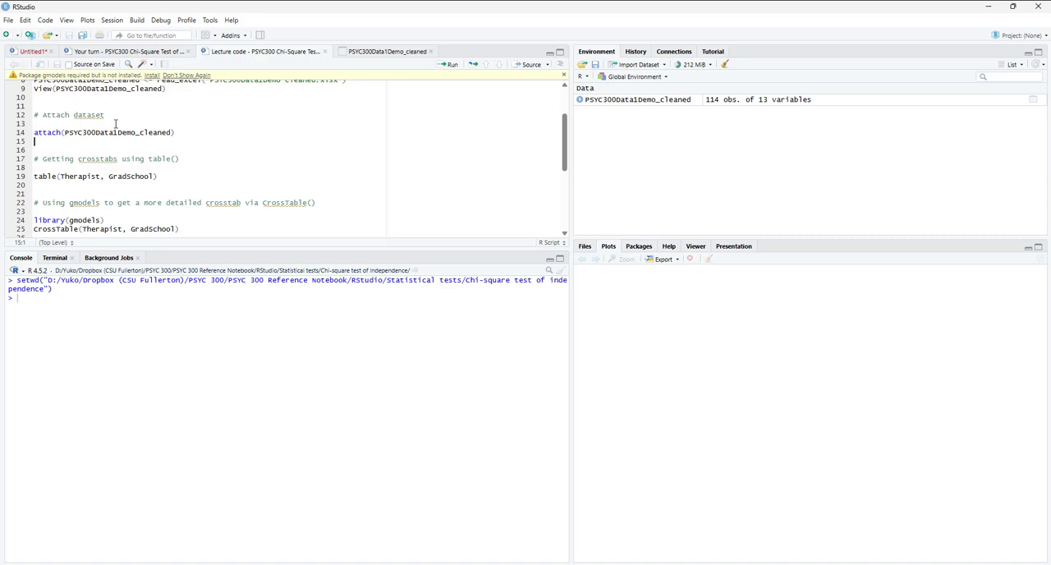
{"action": "scroll", "coordinate": [131, 131], "scroll_direction": "down", "scroll_amount": 1}
{"action": "left_click", "coordinate": [175, 146]}
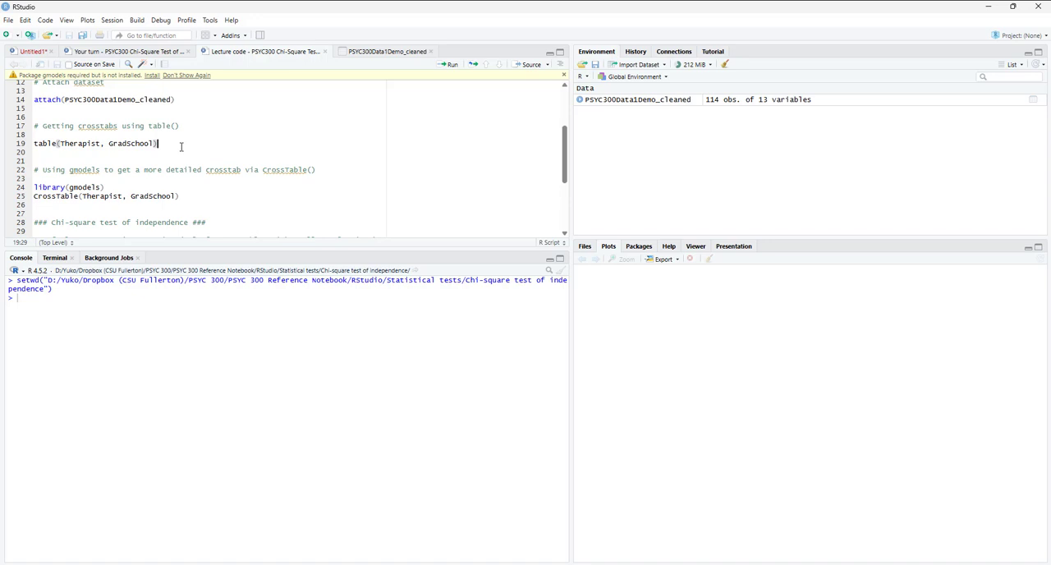
{"action": "key", "text": "ctrl+Return"}
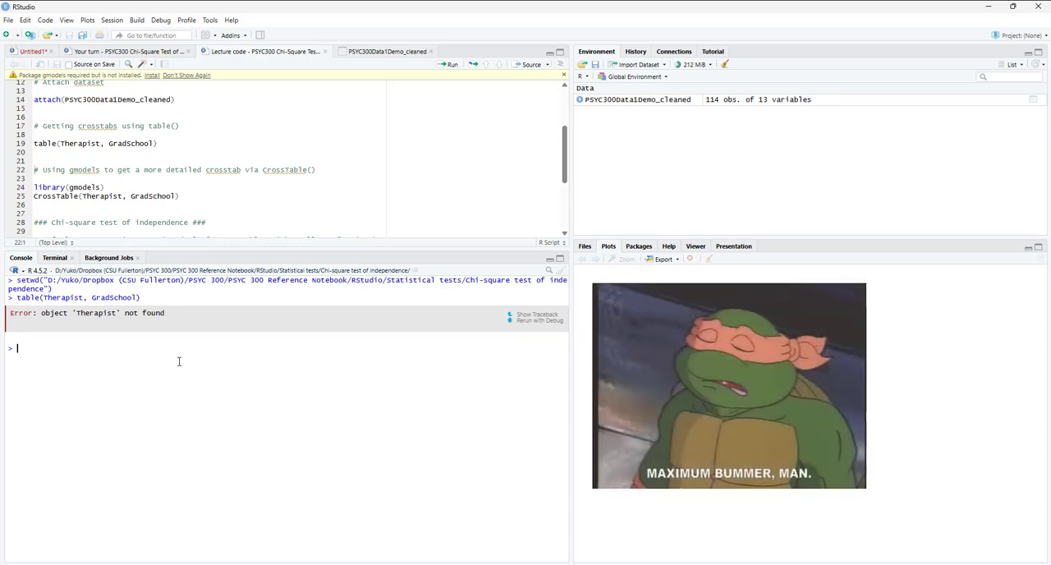
- Recall the table() command in the console and prefix Therapist with PSYC300Data1Demo_cleaned$
{"action": "key", "text": "Up"}
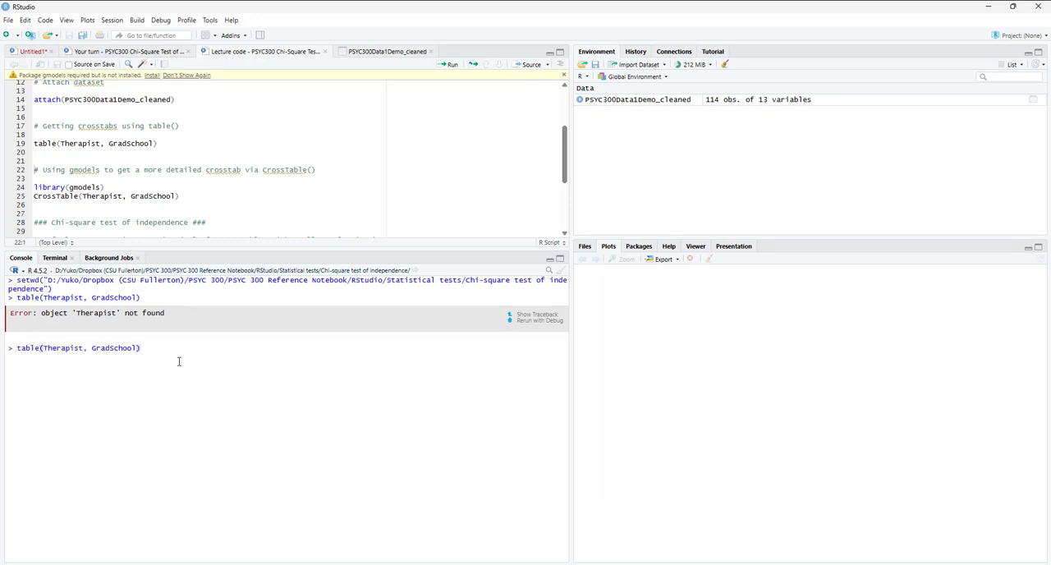
{"action": "left_click", "coordinate": [44, 348]}
{"action": "type", "text": "PSYC300"}
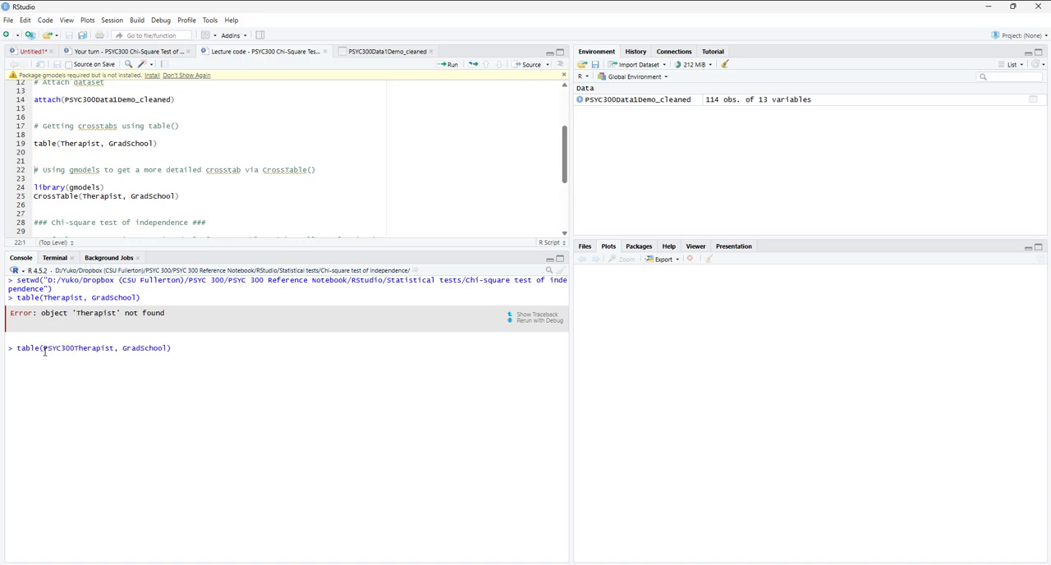
{"action": "type", "text": "Data1"}
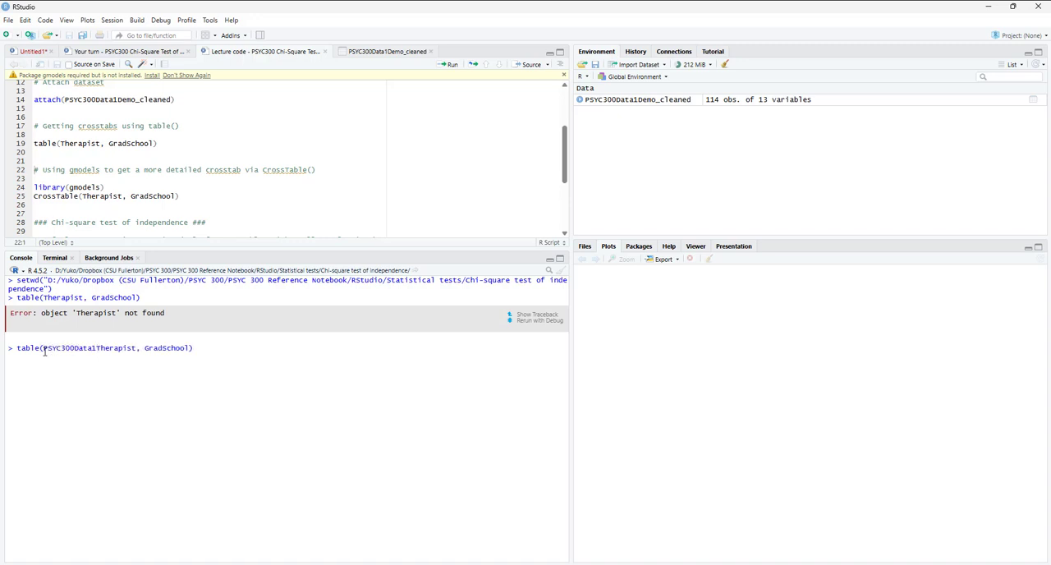
{"action": "type", "text": "Demo_clean"}
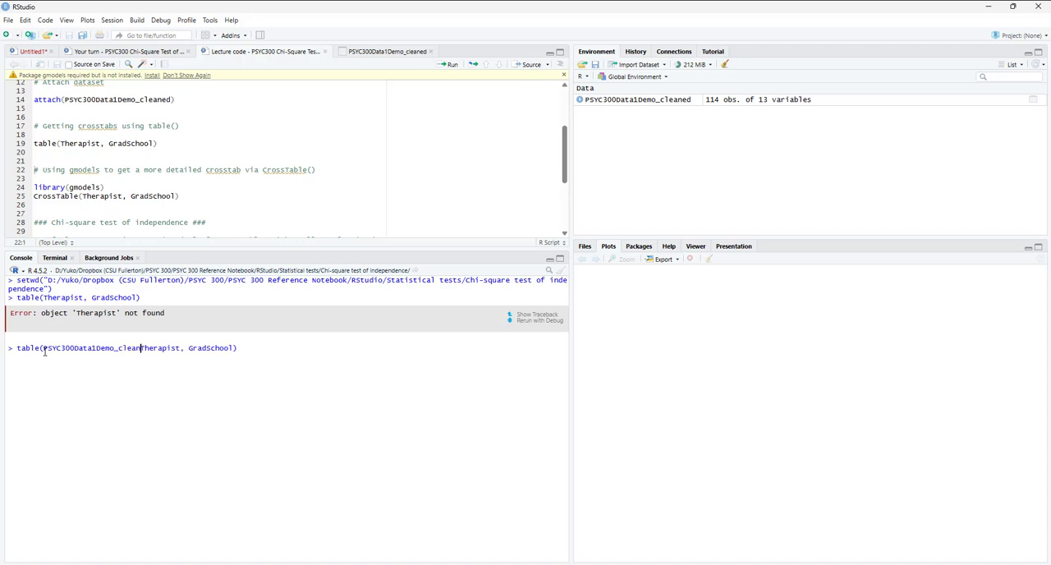
{"action": "type", "text": "ed$"}
- Copy the PSYC300Data1Demo_cleaned$ prefix in front of GradSchool and run the completed table() command
{"action": "key", "text": "ctrl+shift+Left"}
{"action": "key", "text": "ctrl+shift+Left"}
{"action": "key", "text": "Left"}
{"action": "key", "text": "ctrl+shift+Right"}
{"action": "key", "text": "shift+Right"}
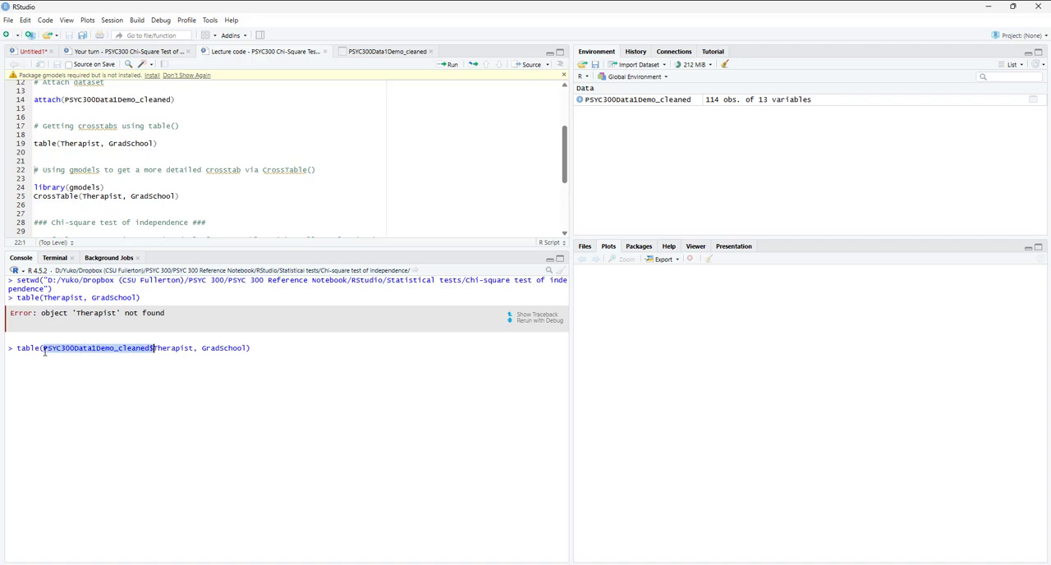
{"action": "key", "text": "ctrl+c"}
{"action": "key", "text": "ctrl+Right"}
{"action": "key", "text": "ctrl+Right"}
{"action": "key", "text": "ctrl+v"}
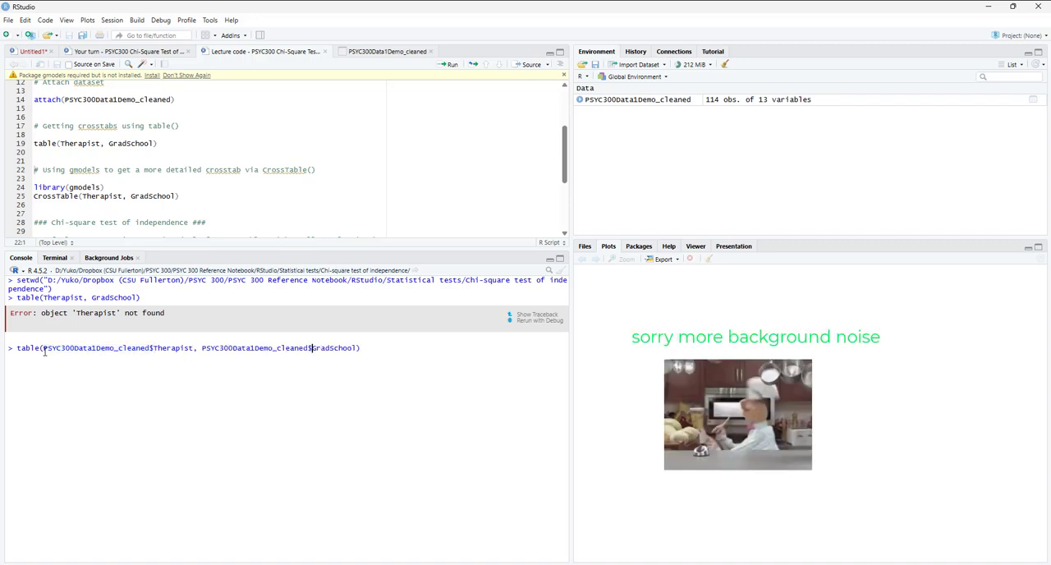
{"action": "key", "text": "End"}
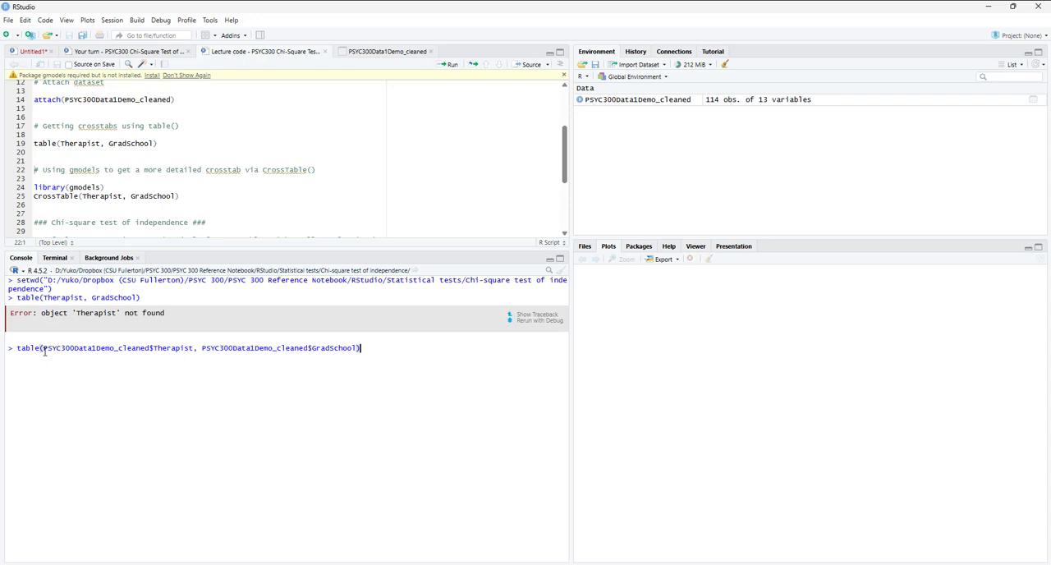
{"action": "key", "text": "Return"}
- Attach the dataset by running the script line attach(PSYC300Data1Demo_cleaned)
{"action": "left_click_drag", "start_coordinate": [42, 348], "coordinate": [151, 348]}
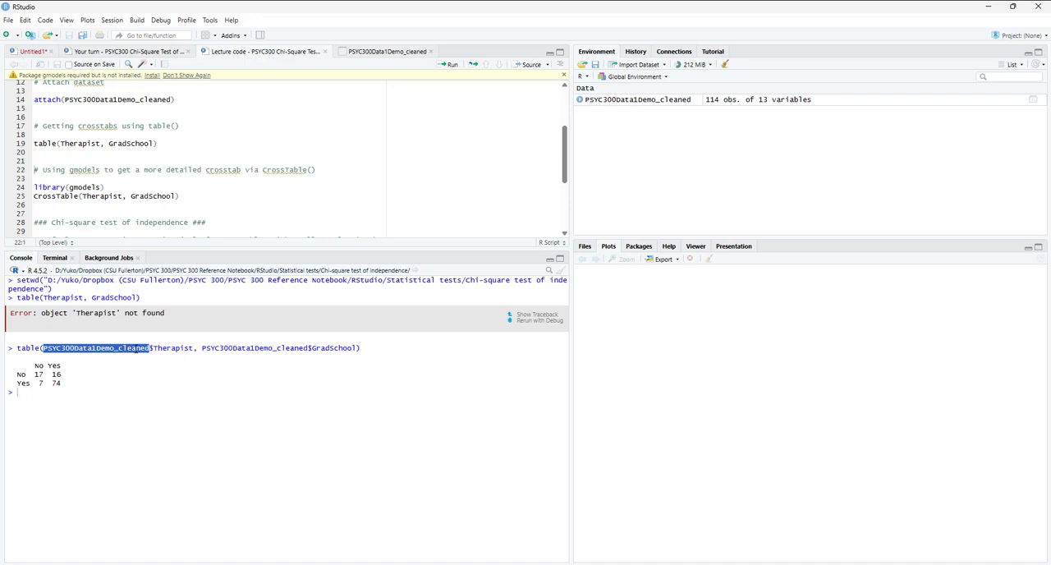
{"action": "scroll", "coordinate": [174, 215], "scroll_direction": "up", "scroll_amount": 2}
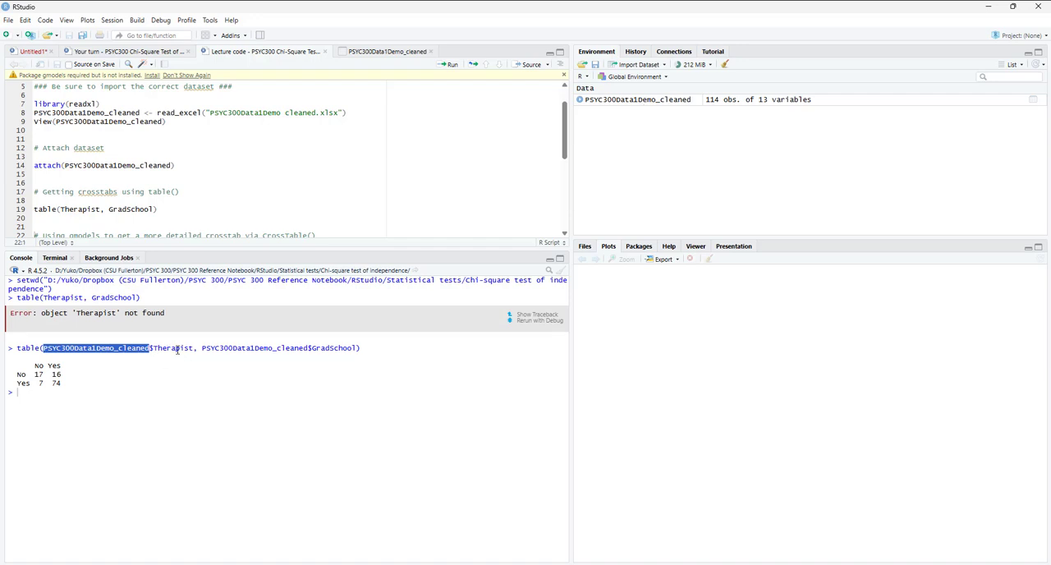
{"action": "left_click_drag", "start_coordinate": [251, 348], "coordinate": [318, 350]}
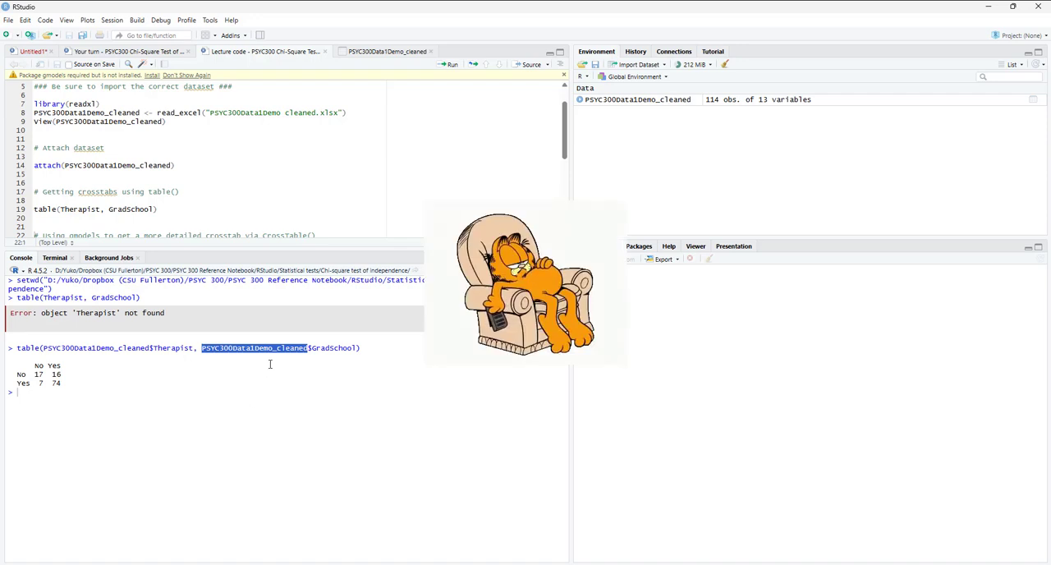
{"action": "left_click", "coordinate": [226, 165]}
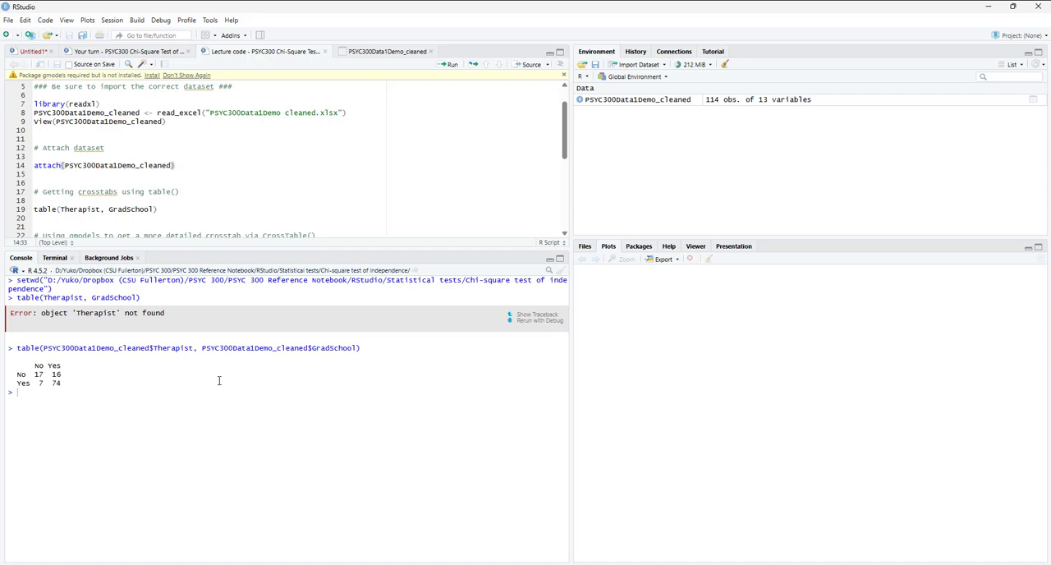
{"action": "key", "text": "ctrl+Return"}
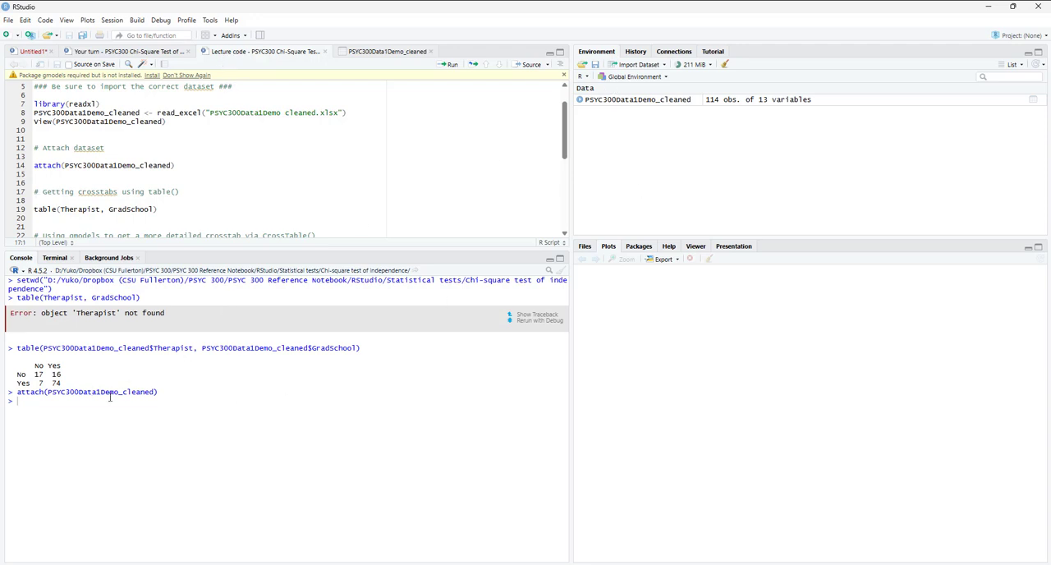
- Run the script line table(Therapist, GradSchool) with the dataset attached
{"action": "scroll", "coordinate": [129, 230], "scroll_direction": "up", "scroll_amount": 1}
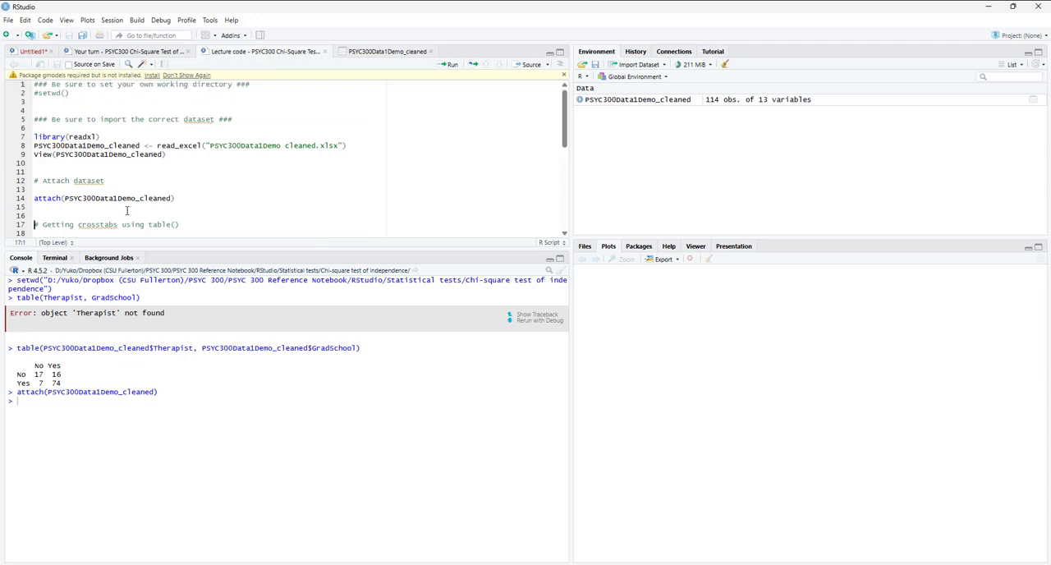
{"action": "scroll", "coordinate": [162, 218], "scroll_direction": "down", "scroll_amount": 2}
{"action": "left_click", "coordinate": [177, 178]}
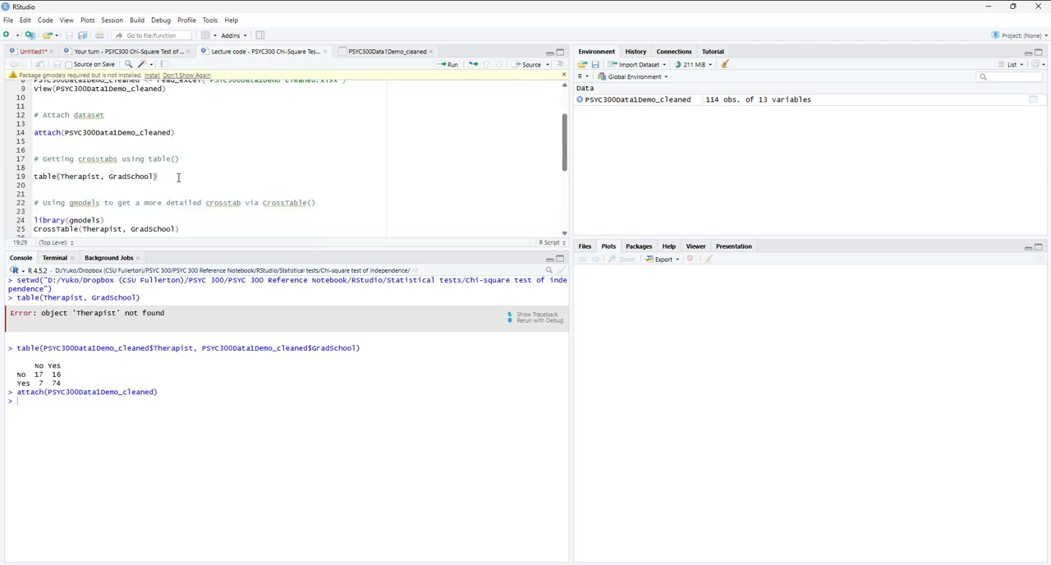
{"action": "key", "text": "ctrl+Return"}
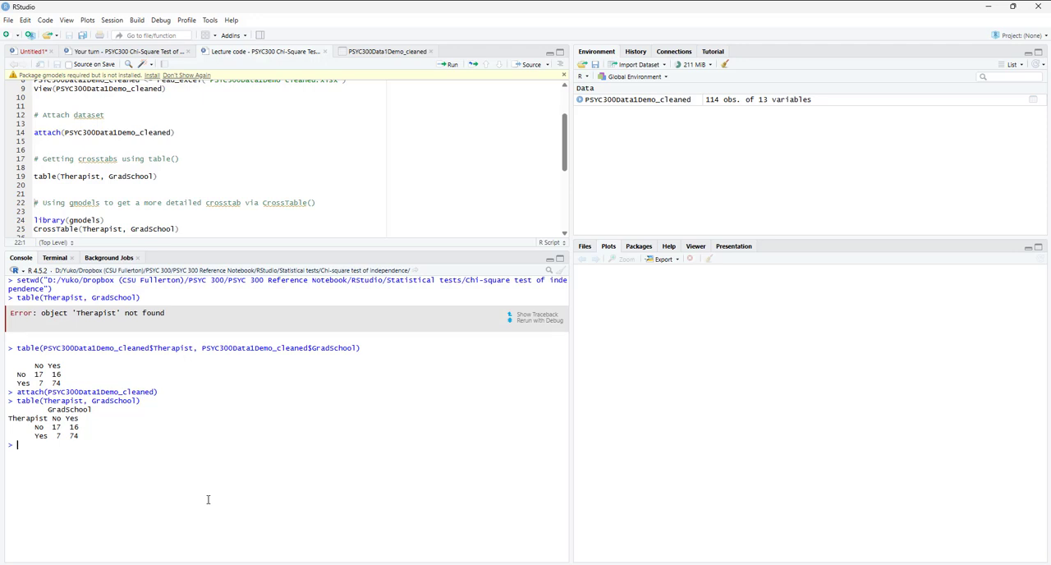
- Detach the dataset by running detach(PSYC300Data1Demo_cleaned) in the console
{"action": "type", "text": "detach(PSYC300"}
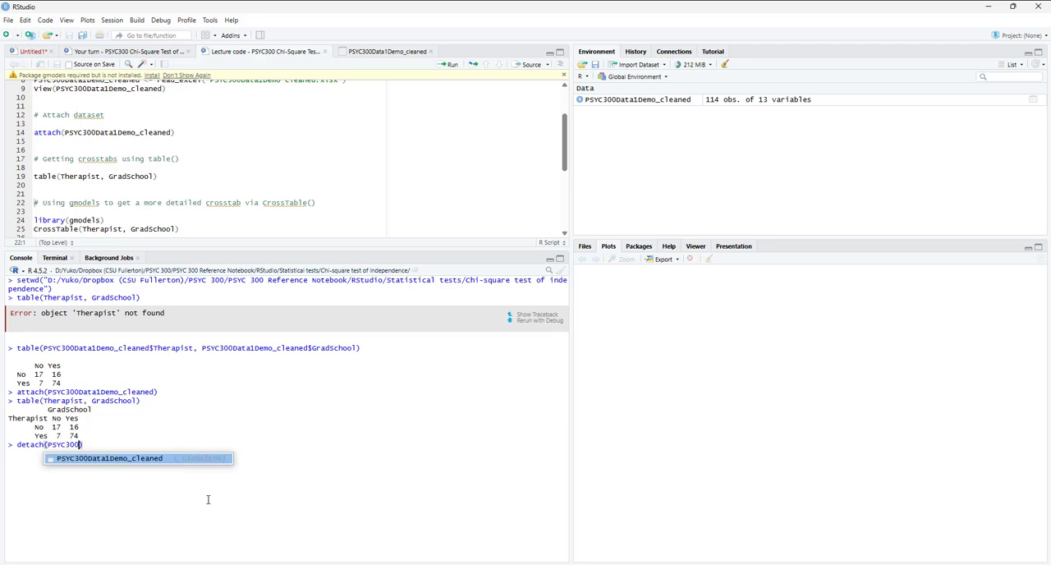
{"action": "key", "text": "Tab"}
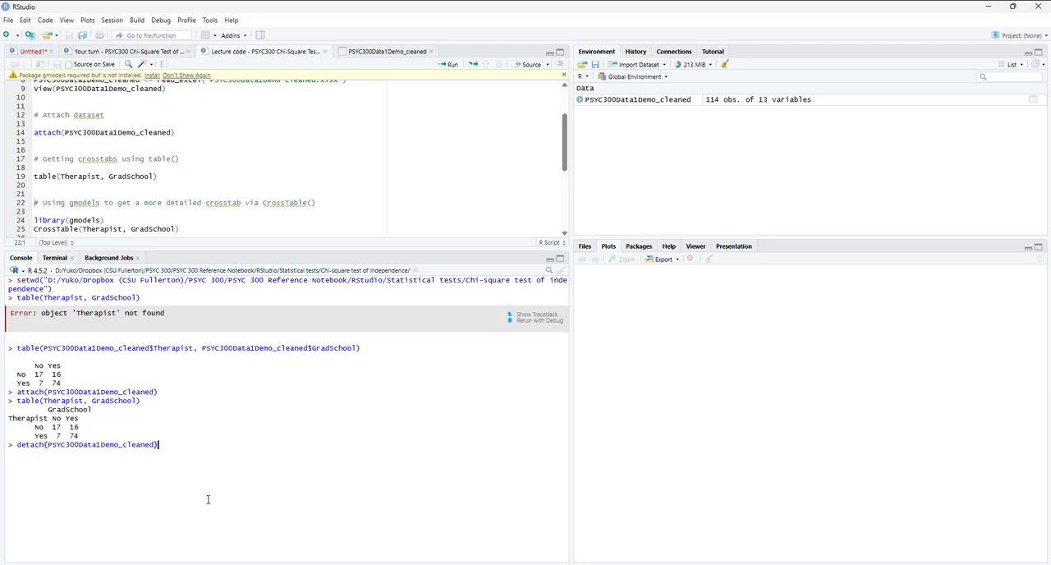
{"action": "key", "text": "Return"}
- Recall table(Therapist, GradSchool) from the console history and try it again with the dataset detached
{"action": "key", "text": "Up"}
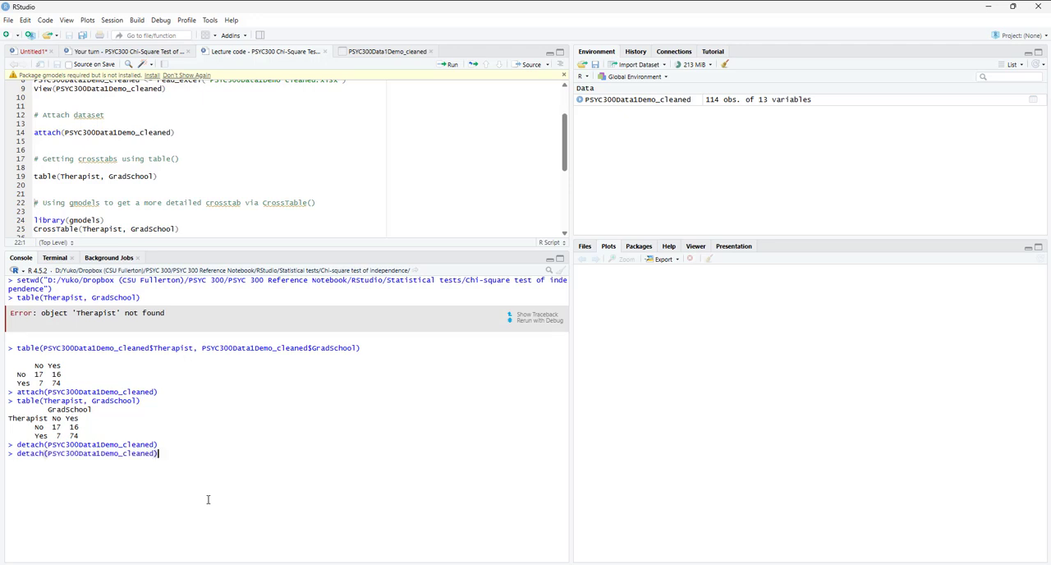
{"action": "key", "text": "Up"}
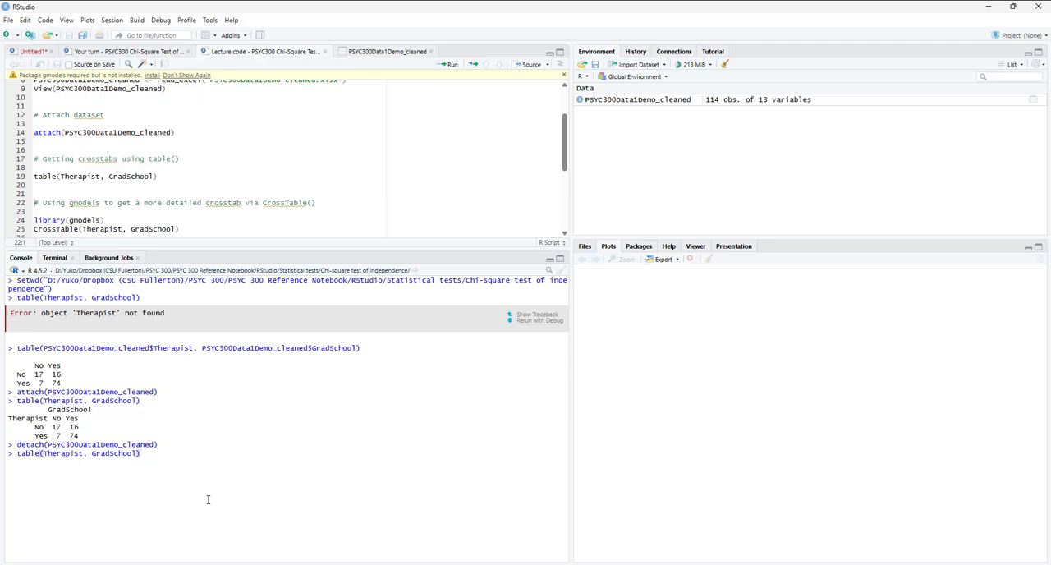
{"action": "key", "text": "Return"}
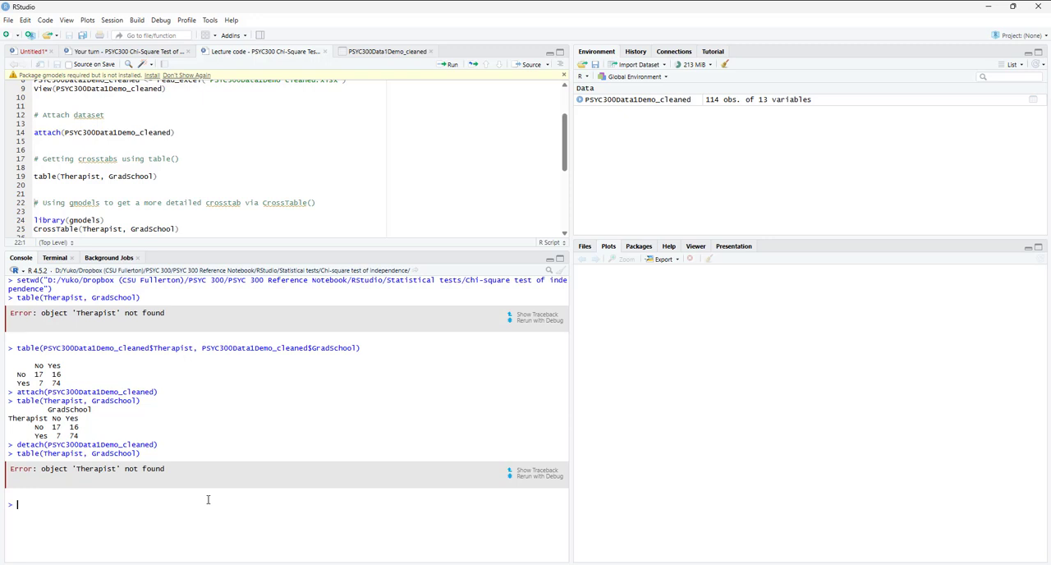
- Reattach the dataset by recalling attach(PSYC300Data1Demo_cleaned) from the console history and running it
{"action": "key", "text": "Up"}
{"action": "key", "text": "Up"}
{"action": "key", "text": "Up"}
{"action": "key", "text": "Up"}
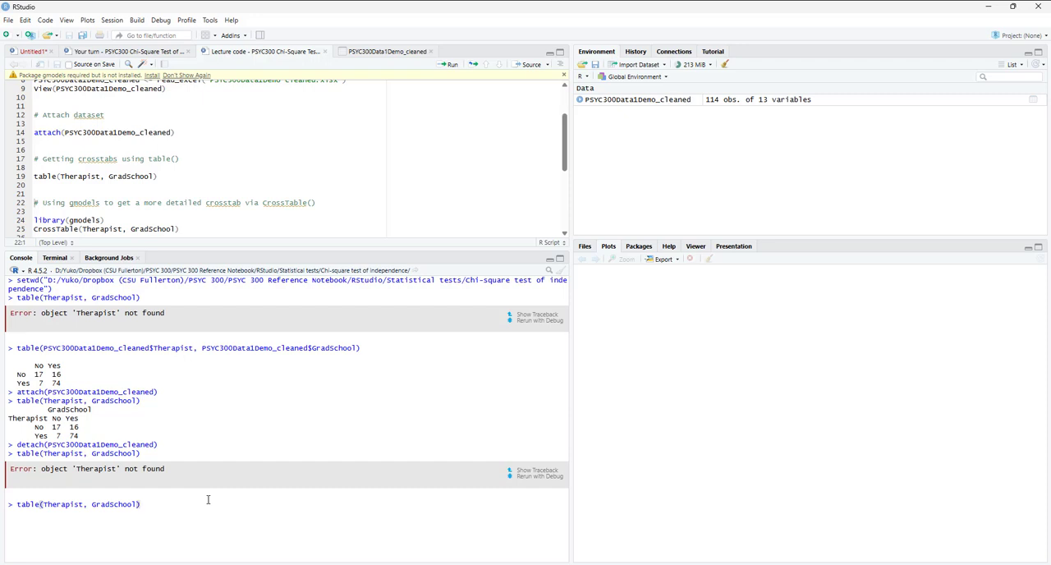
{"action": "key", "text": "Return"}
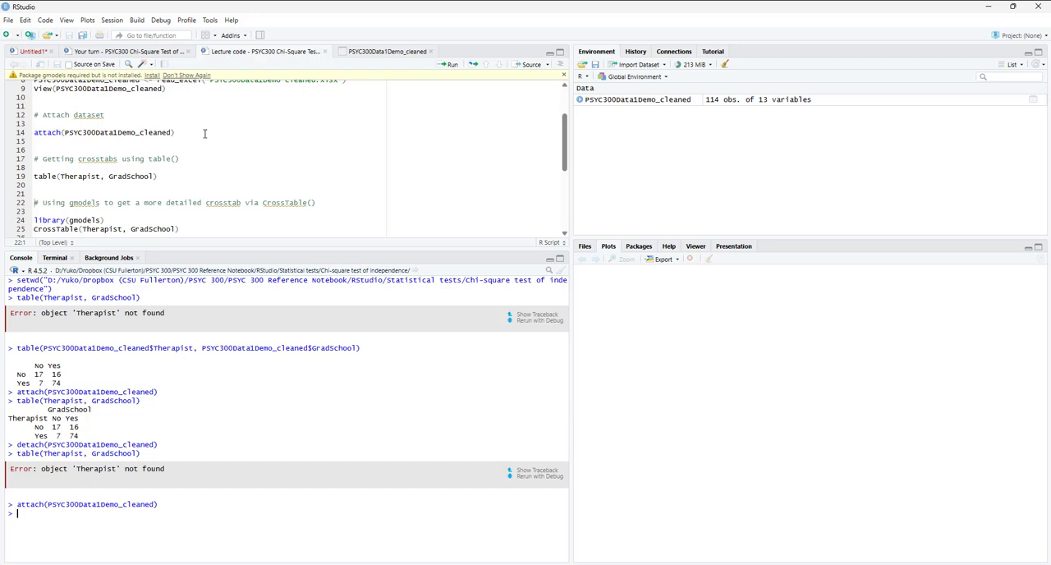
- Compare the script's attach line with the dataset-qualified Therapist reference and the detach command in the console
{"action": "left_click_drag", "start_coordinate": [174, 132], "coordinate": [1, 134]}
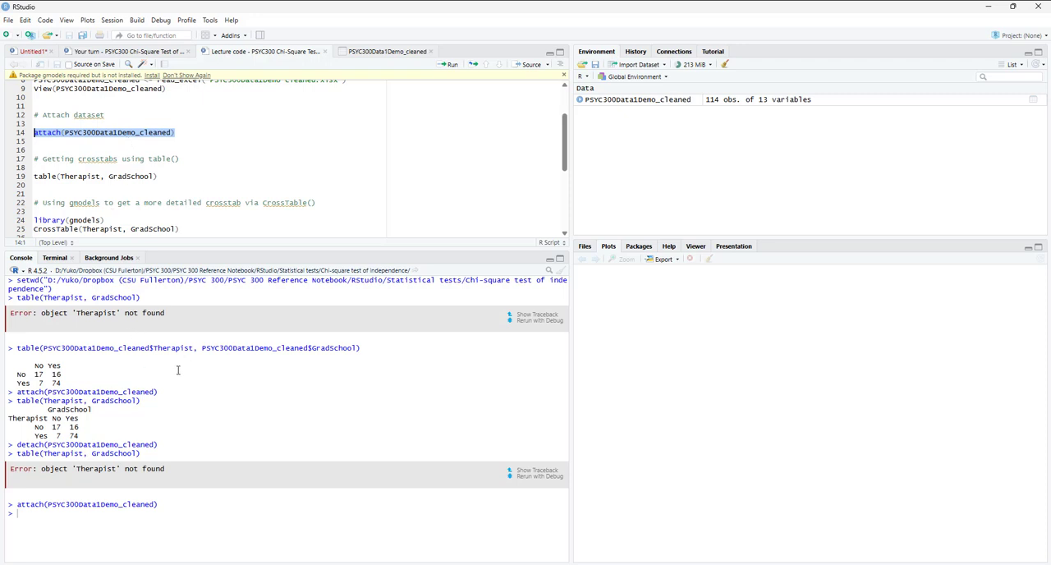
{"action": "left_click_drag", "start_coordinate": [44, 348], "coordinate": [193, 349]}
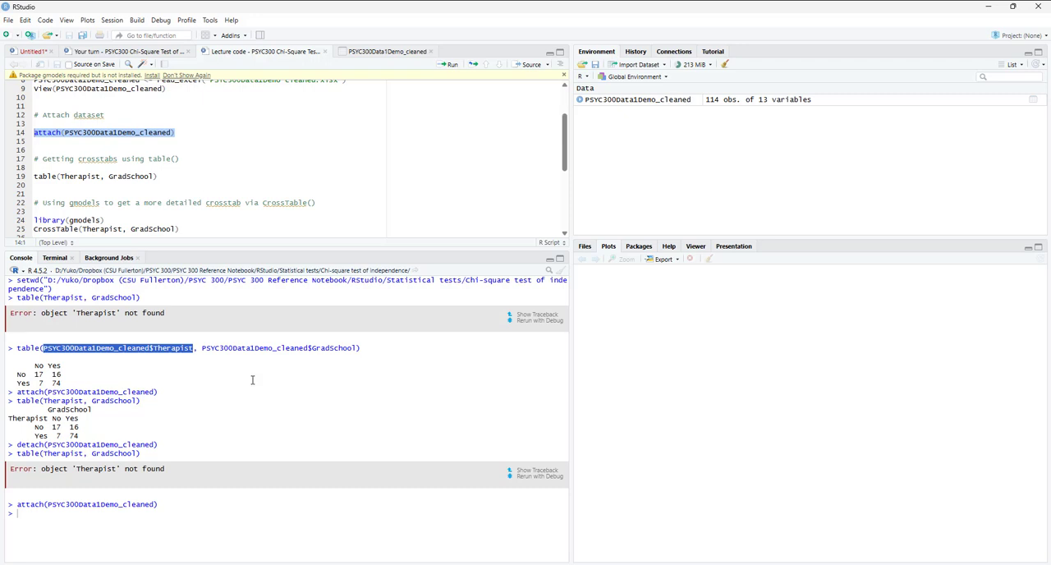
{"action": "left_click", "coordinate": [245, 372]}
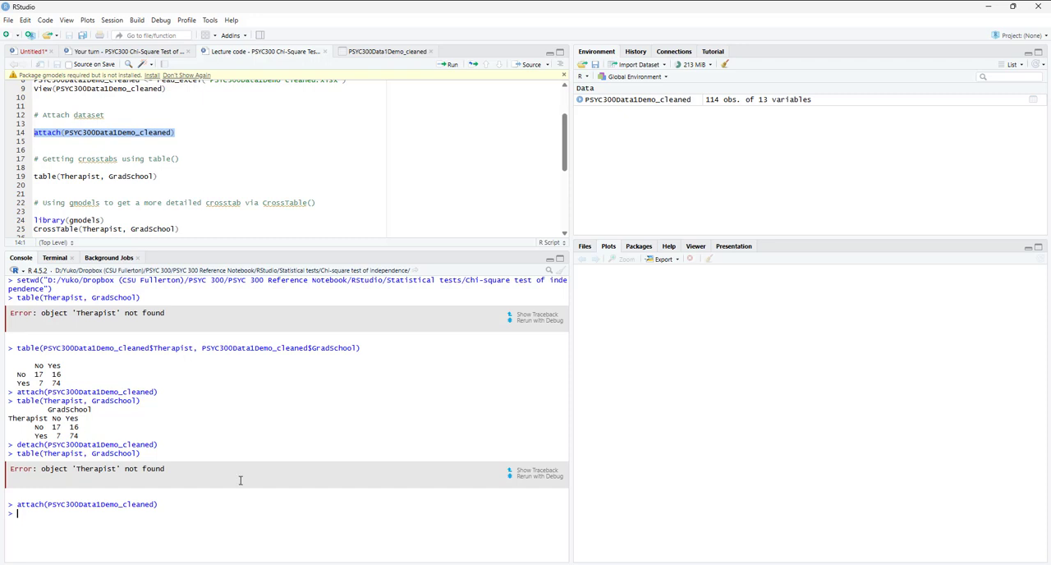
{"action": "left_click_drag", "start_coordinate": [170, 446], "coordinate": [8, 445]}
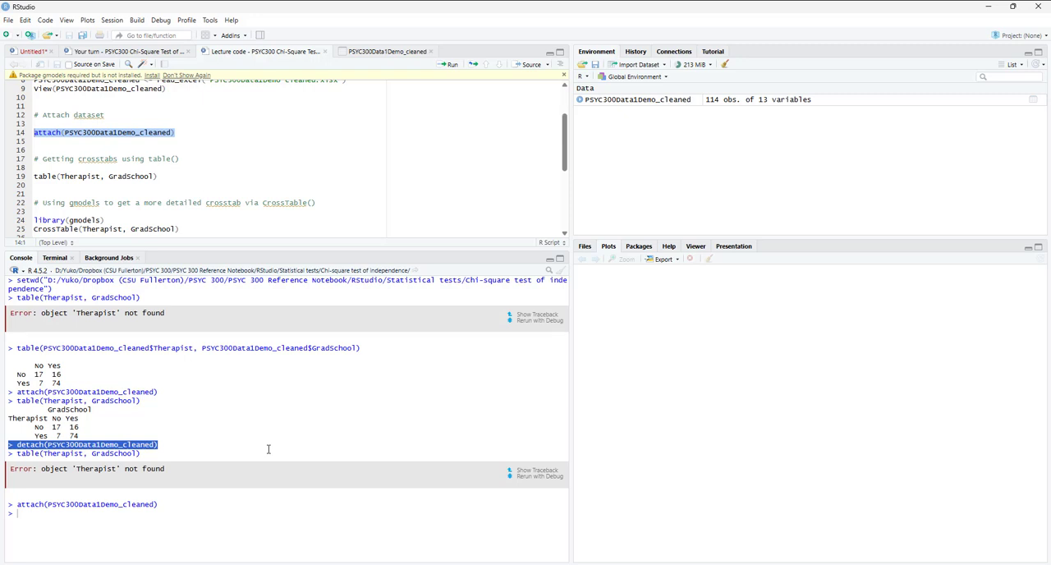
- Compare the commented setwd() placeholder at the start of the script with the full setwd command in the console
{"action": "scroll", "coordinate": [264, 168], "scroll_direction": "up", "scroll_amount": 3}
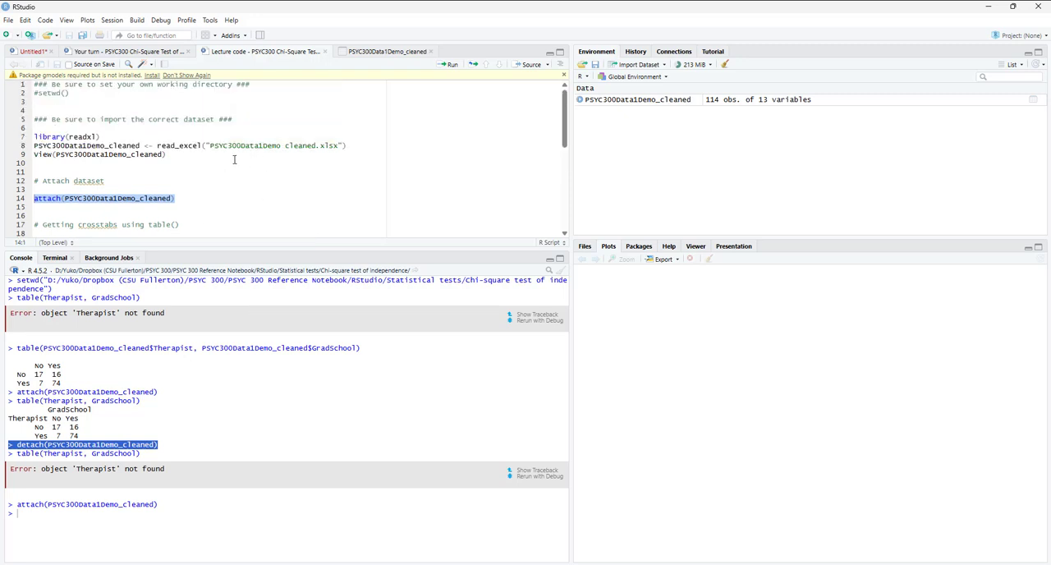
{"action": "left_click", "coordinate": [233, 136]}
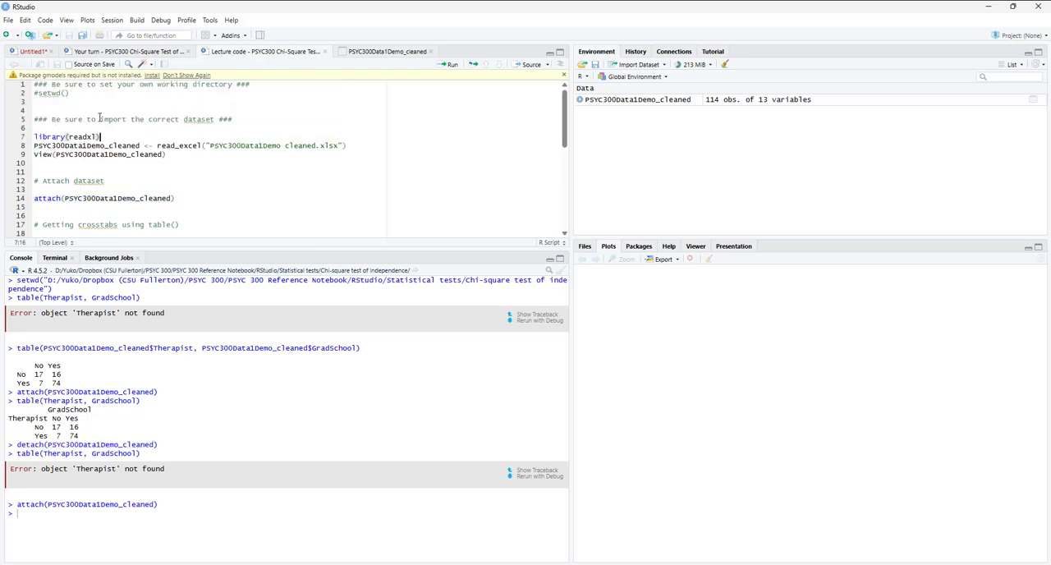
{"action": "left_click_drag", "start_coordinate": [74, 93], "coordinate": [6, 93]}
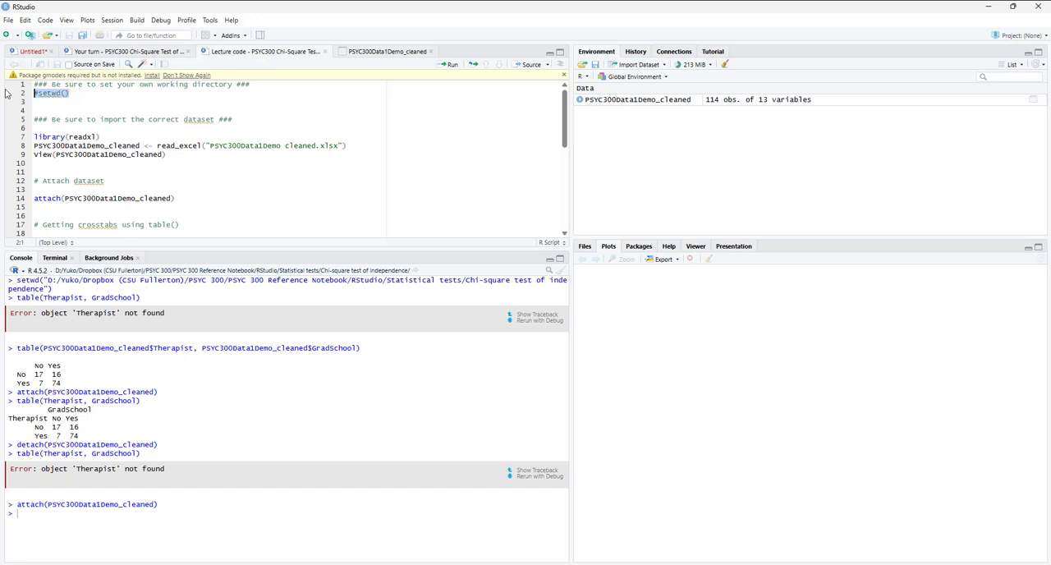
{"action": "left_click_drag", "start_coordinate": [65, 290], "coordinate": [10, 280]}
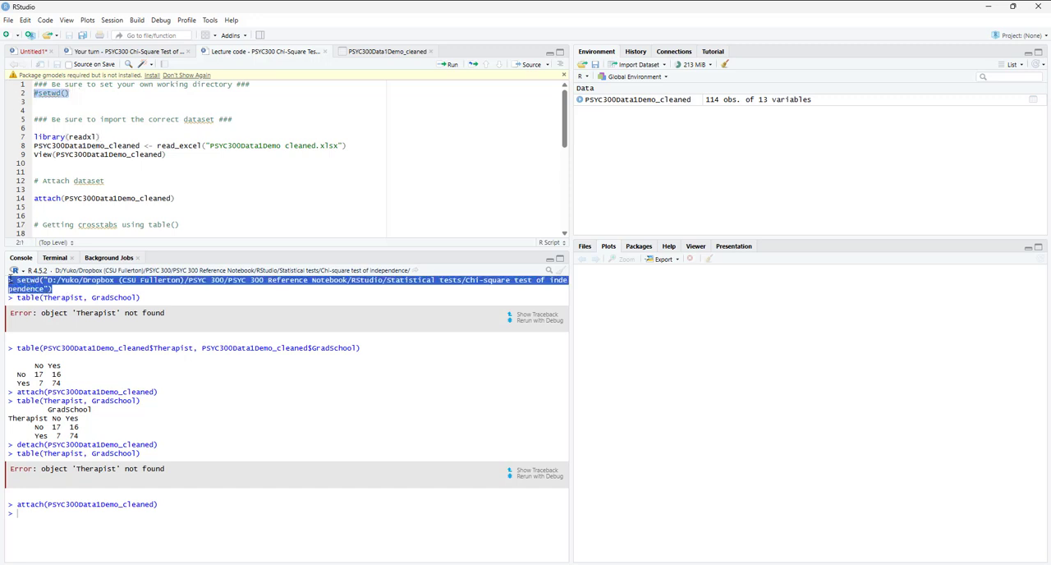
{"action": "left_click", "coordinate": [100, 99]}
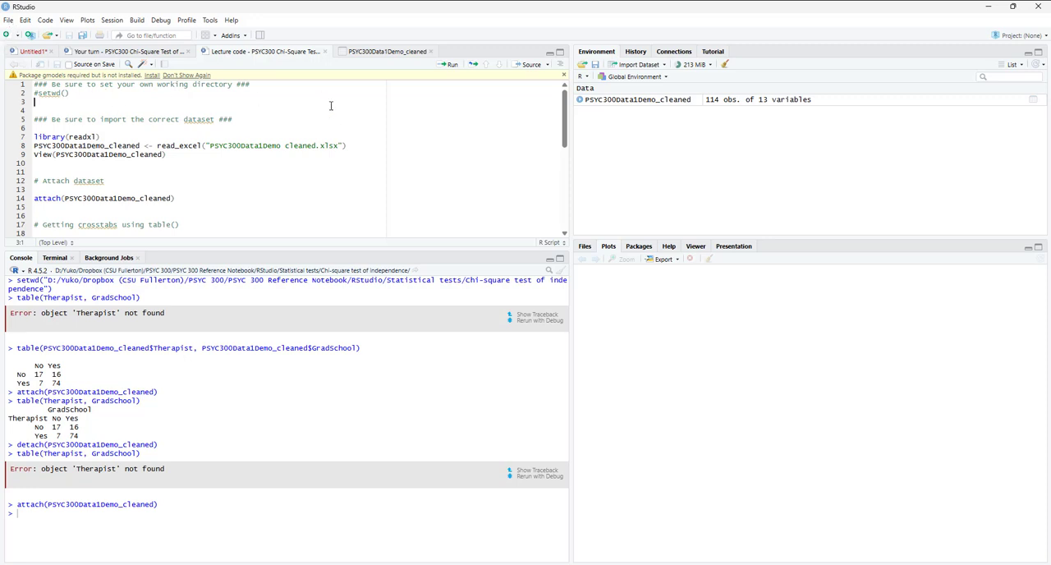
{"action": "left_click", "coordinate": [8, 21]}
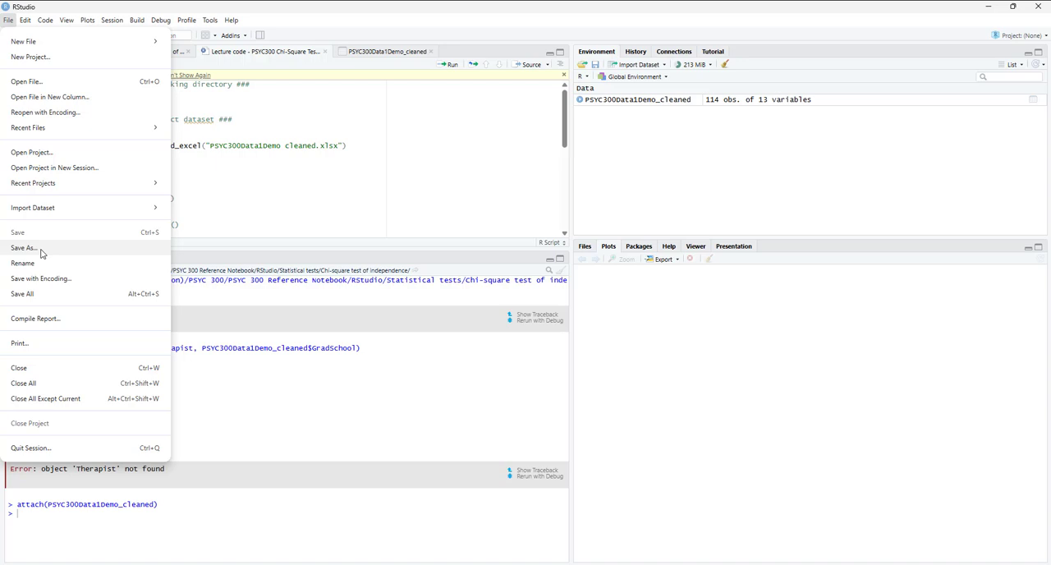
{"action": "left_click", "coordinate": [271, 181]}
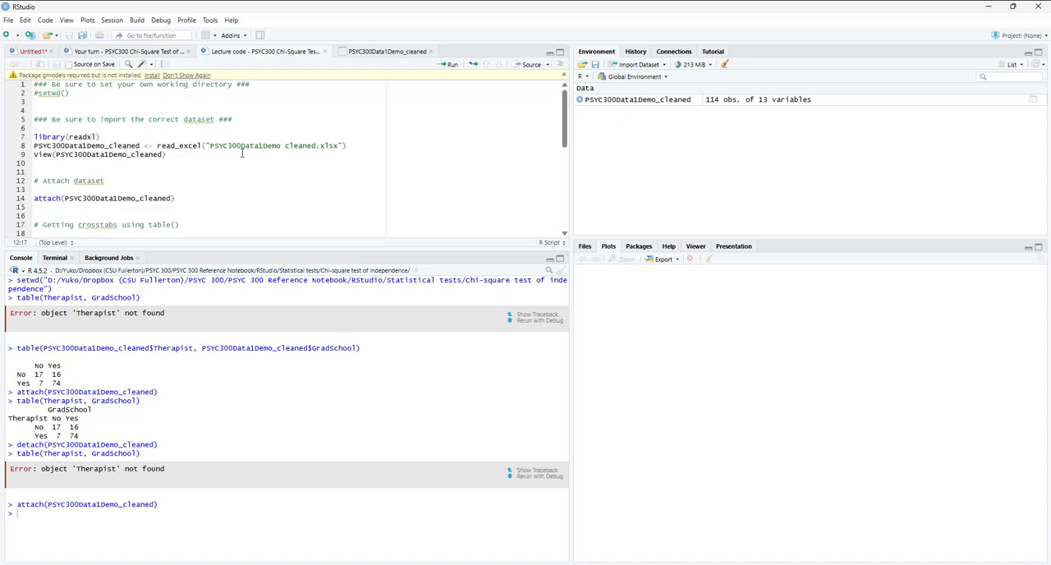